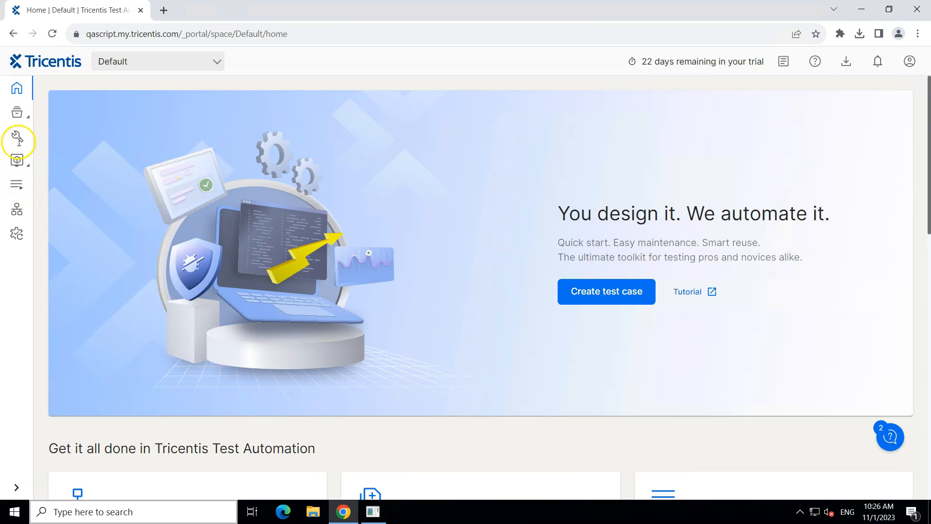
Step: Create a new playlist named Regression and save it
click(18, 186)
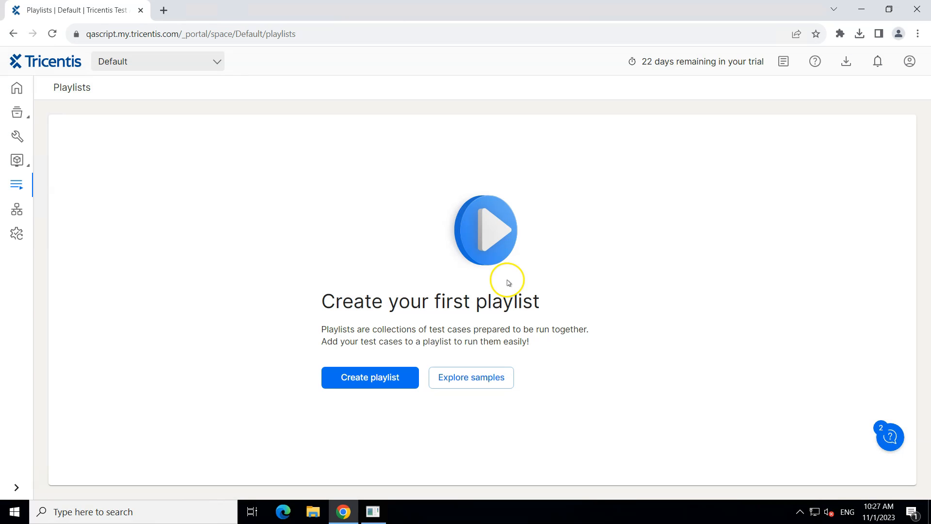
click(373, 377)
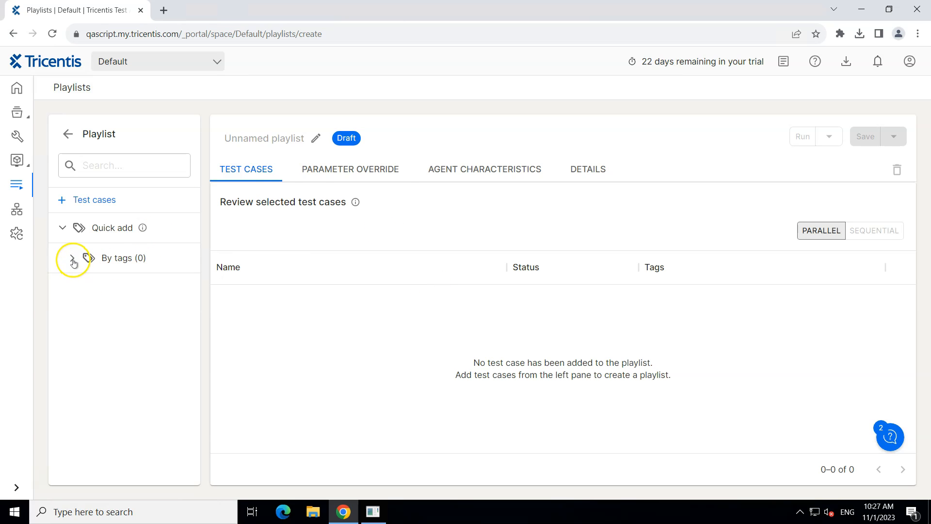
click(294, 138)
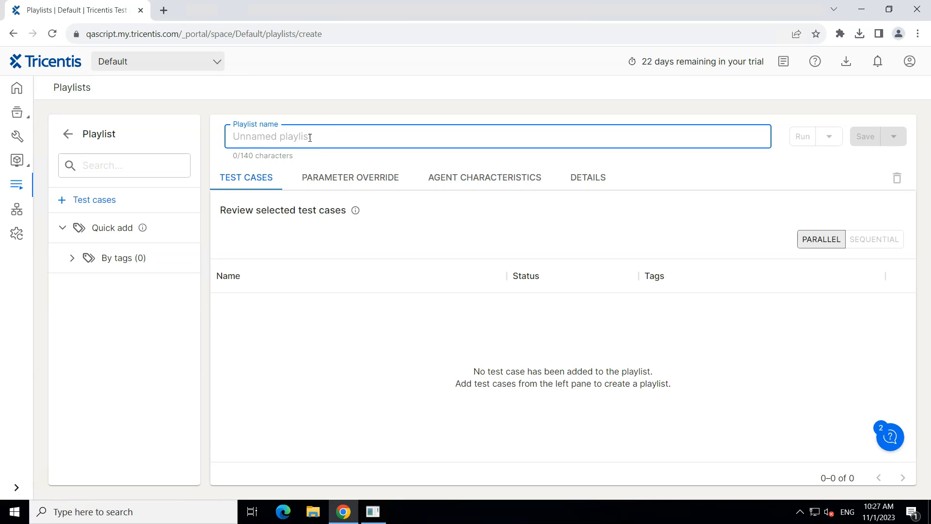
text(Regre)
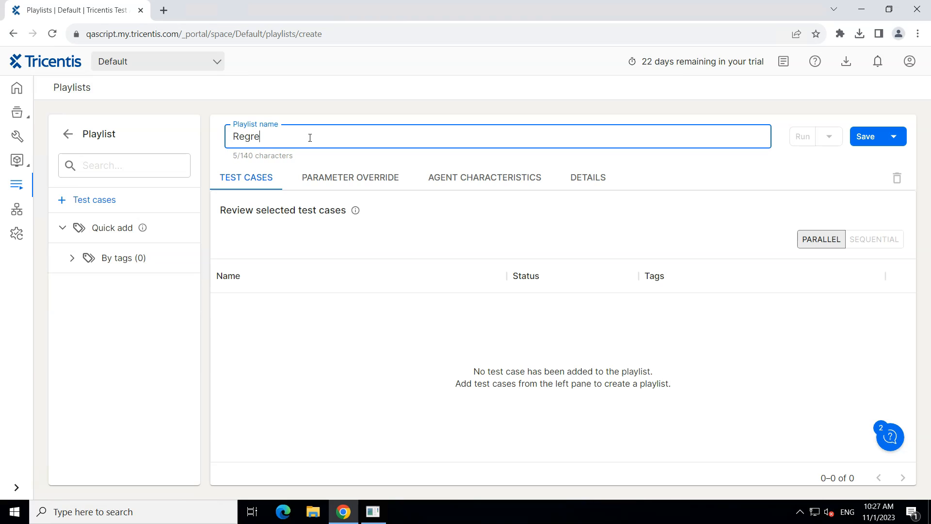
text(ssion)
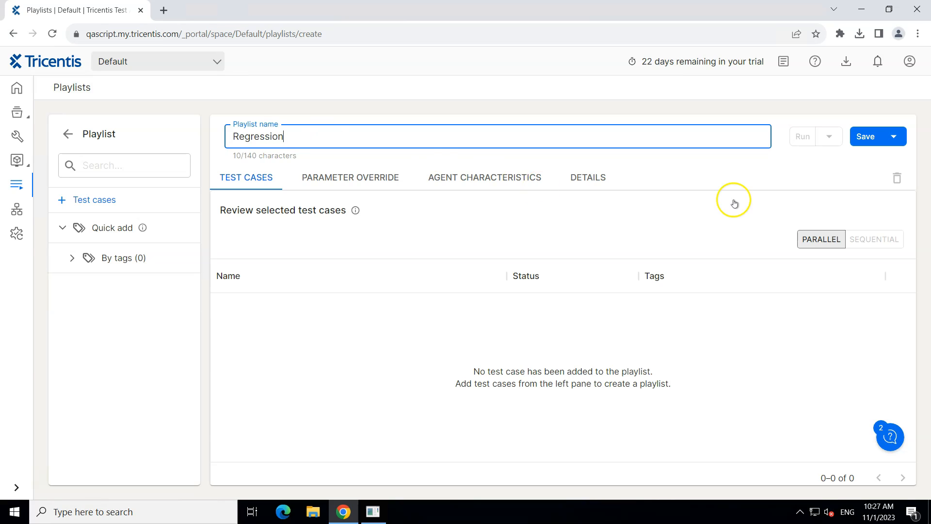
click(868, 139)
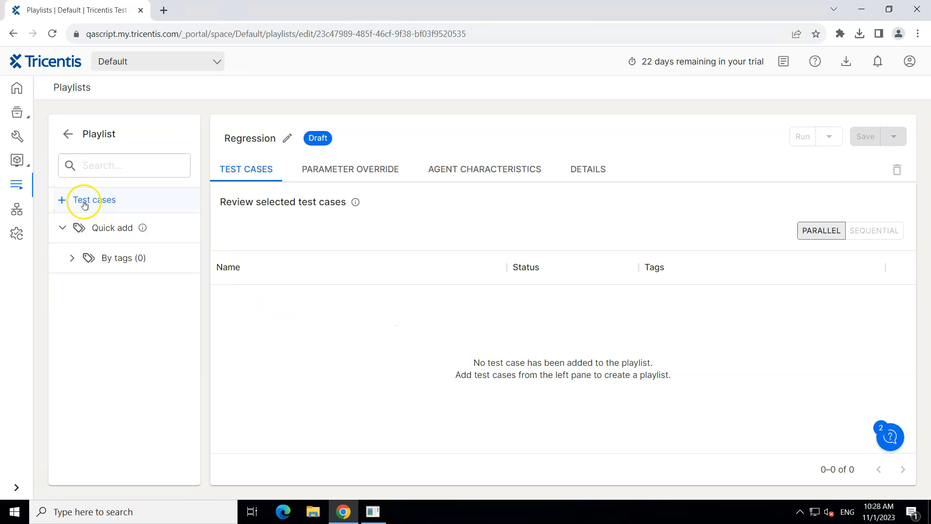
Step: Add the Search Text in Google and Login WaitOn test cases to the Regression playlist
click(61, 202)
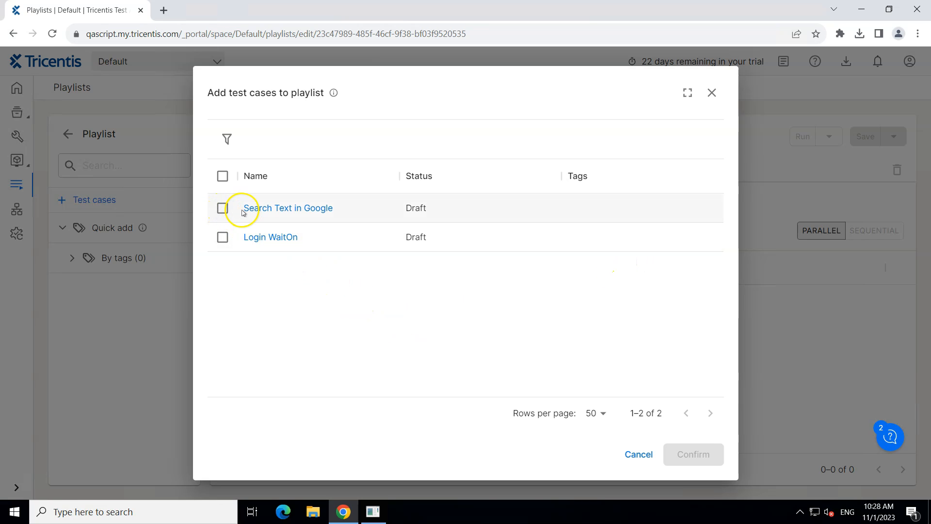
click(222, 210)
click(223, 237)
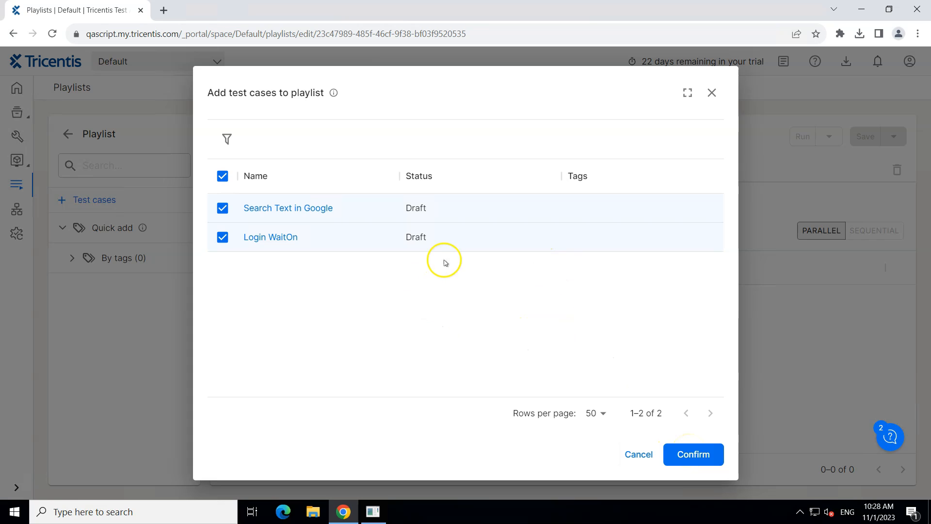
click(227, 140)
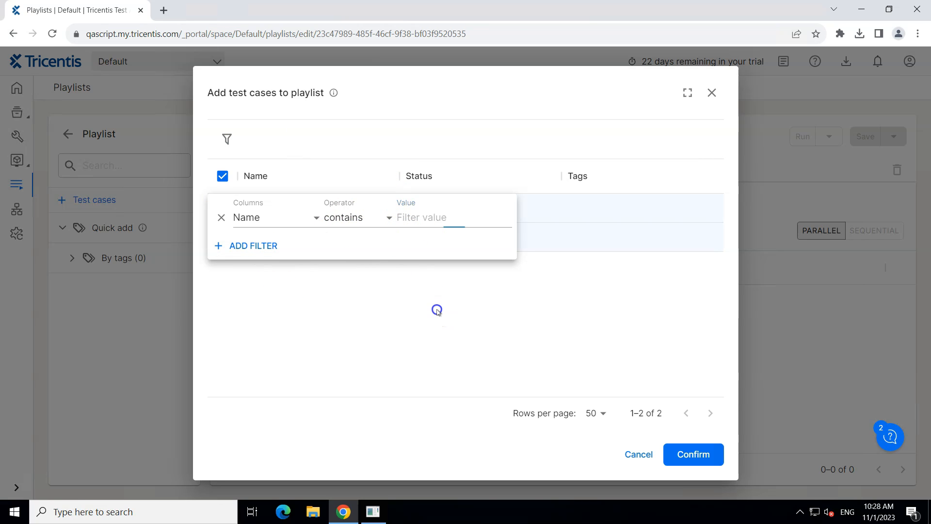
click(437, 312)
click(695, 456)
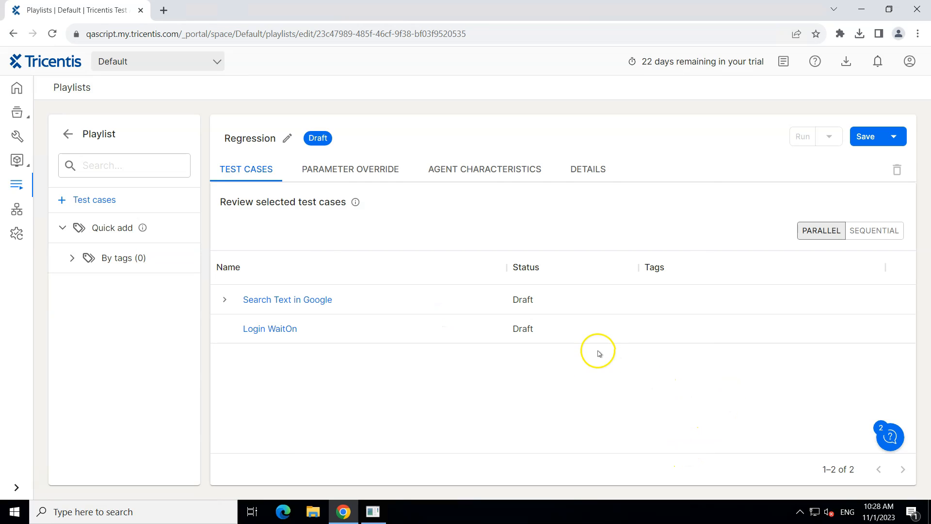
click(222, 300)
click(221, 299)
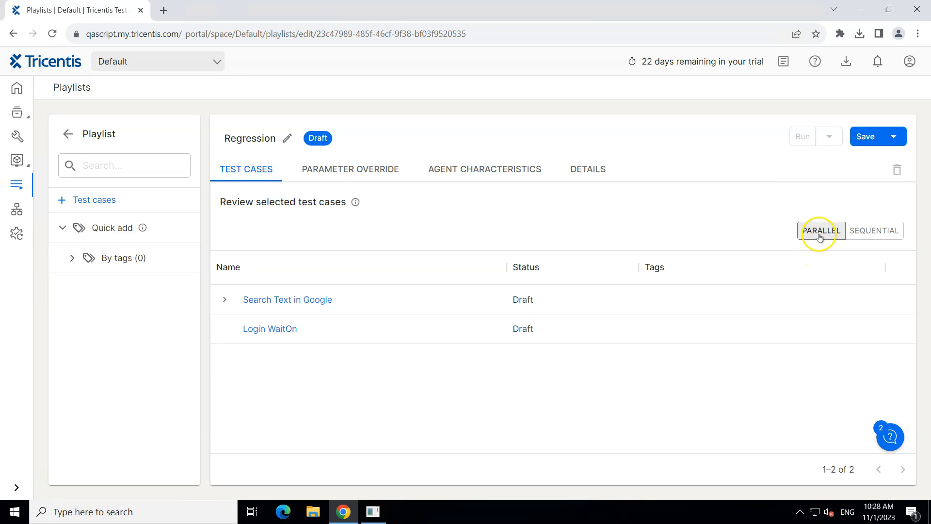
Step: Set the playlist to run sequentially with Login WaitOn ahead of Search Text in Google, and save the playlist
click(872, 233)
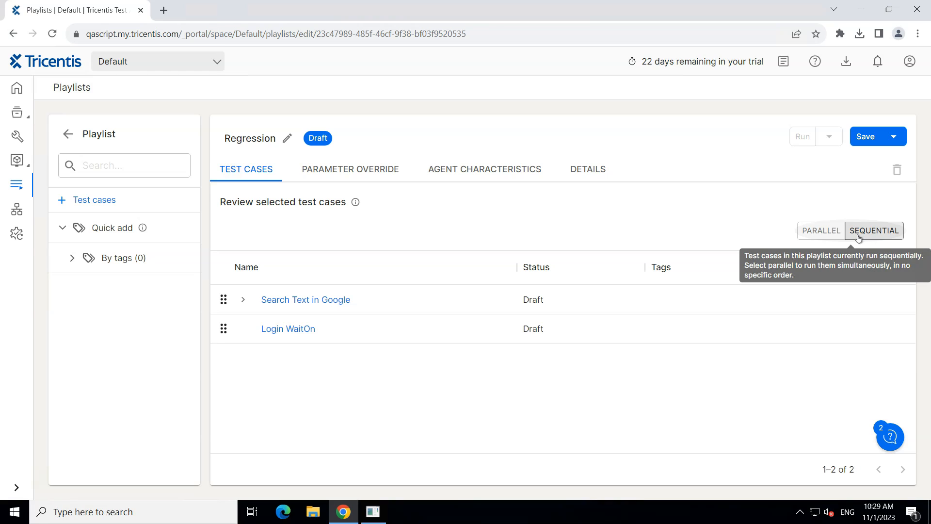
click(824, 238)
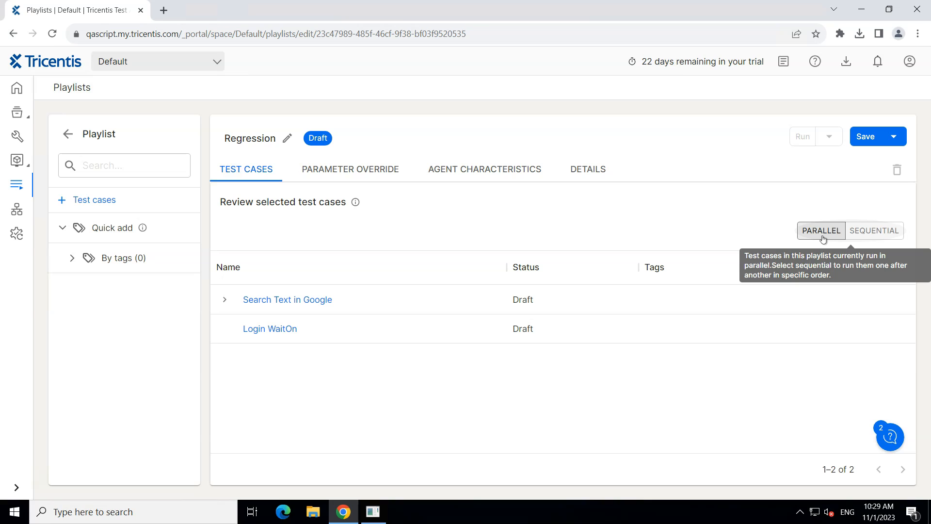
click(879, 239)
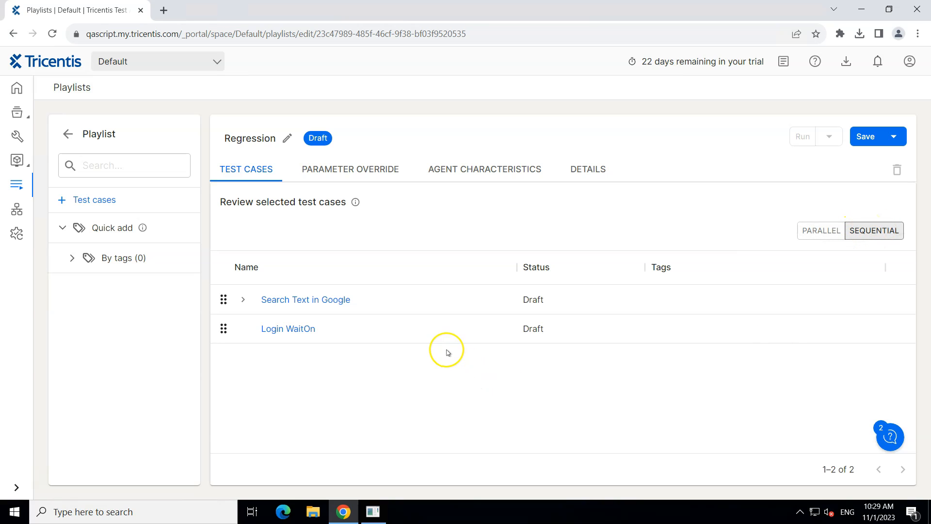
drag(225, 327, 222, 293)
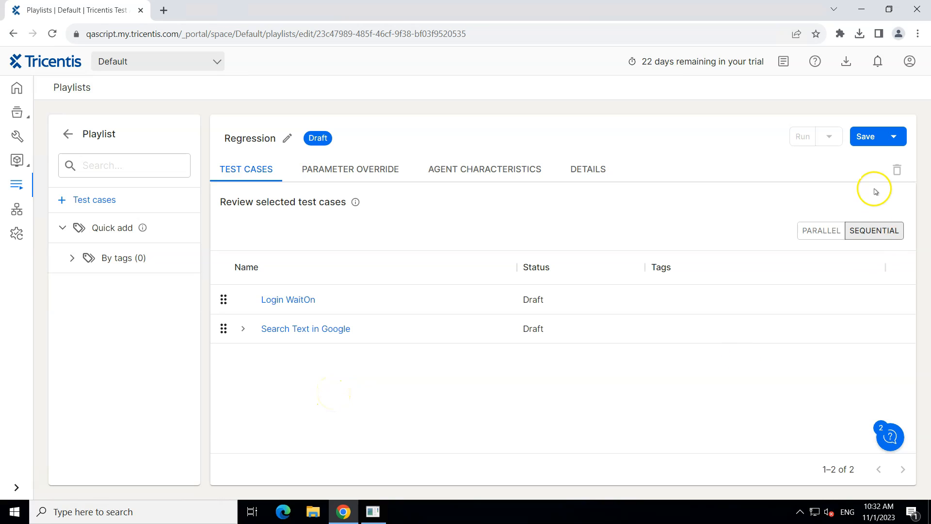
click(868, 138)
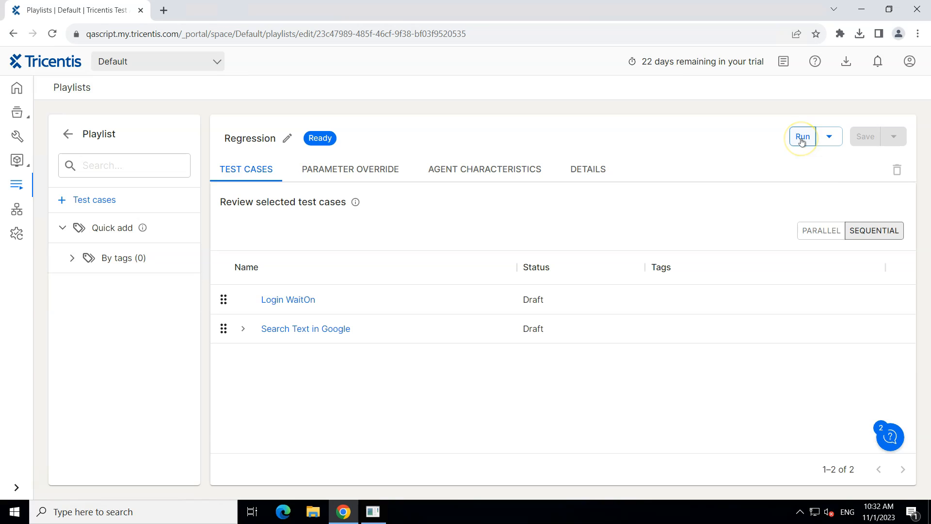
Step: Start a private run of the Regression playlist after reviewing its test cases and details
click(827, 138)
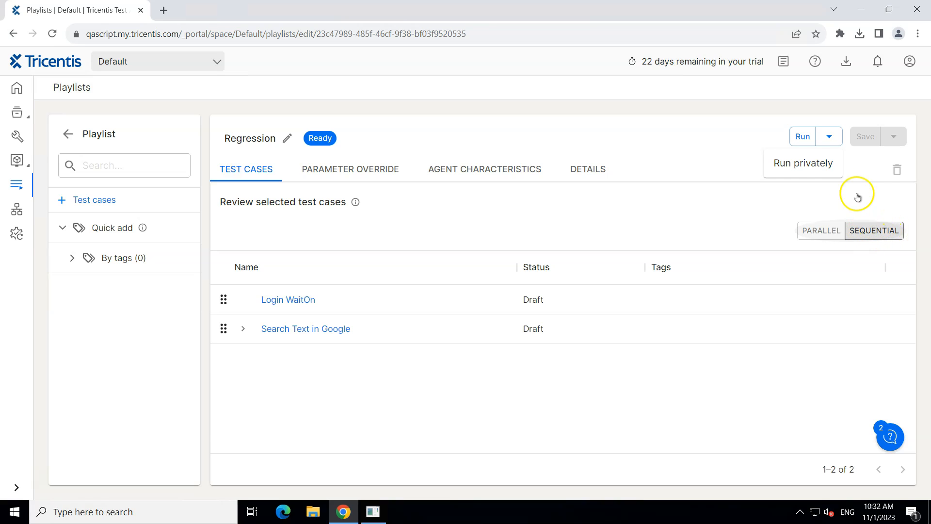
click(791, 168)
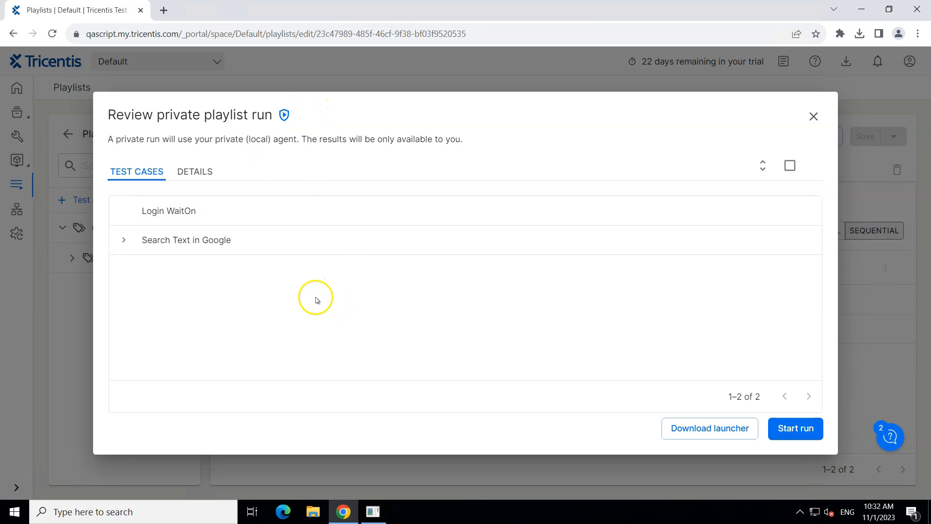
drag(147, 140, 470, 142)
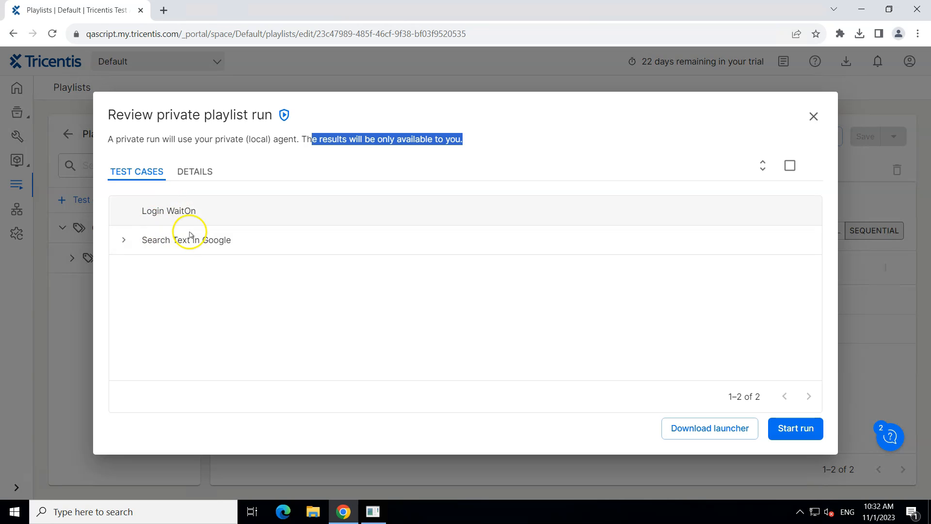
click(191, 170)
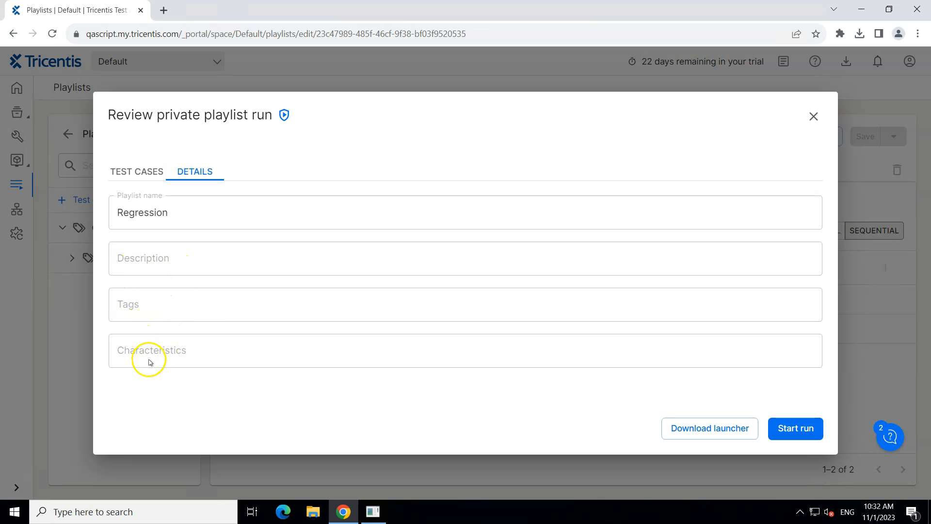
click(144, 174)
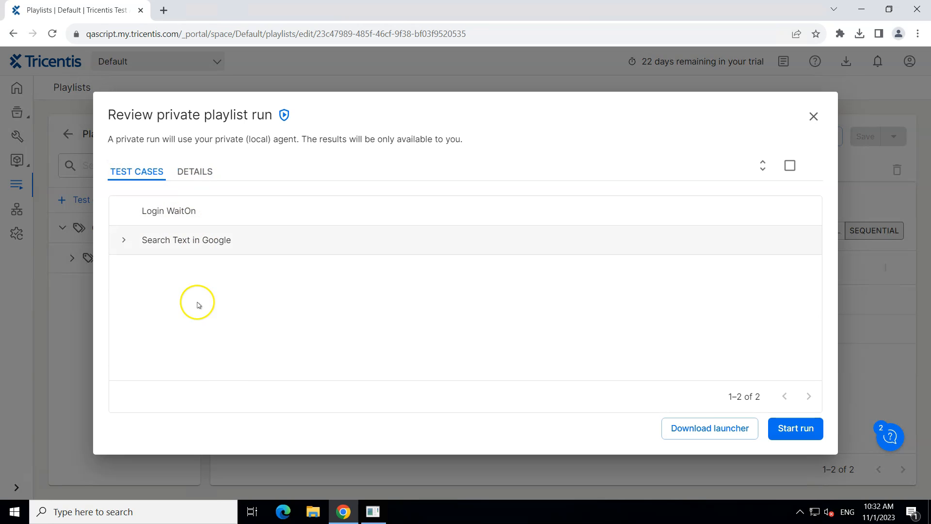
click(795, 428)
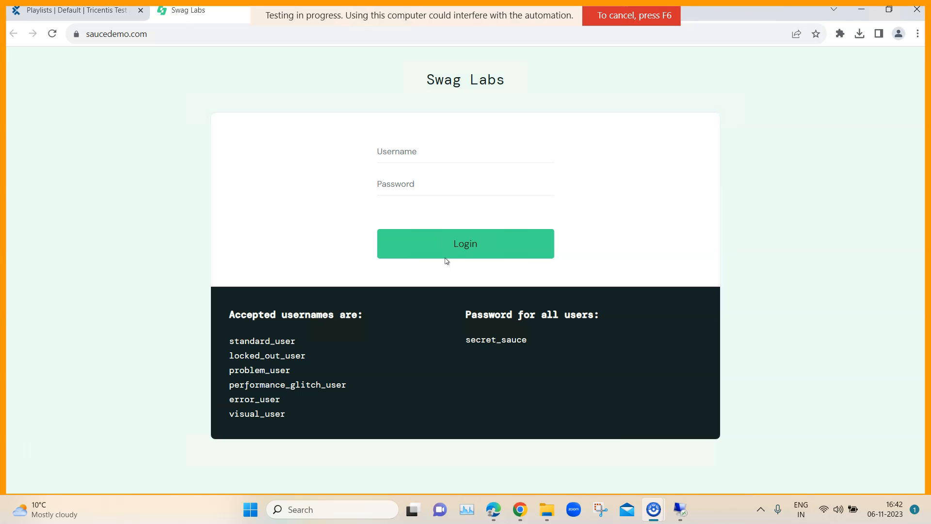
text(performance_glitch_user)
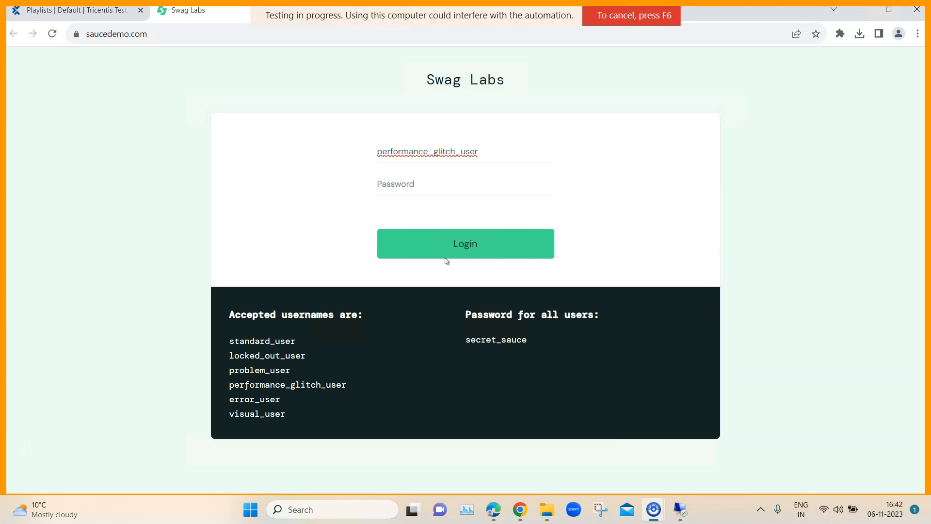
text(secret_sauce)
click(445, 258)
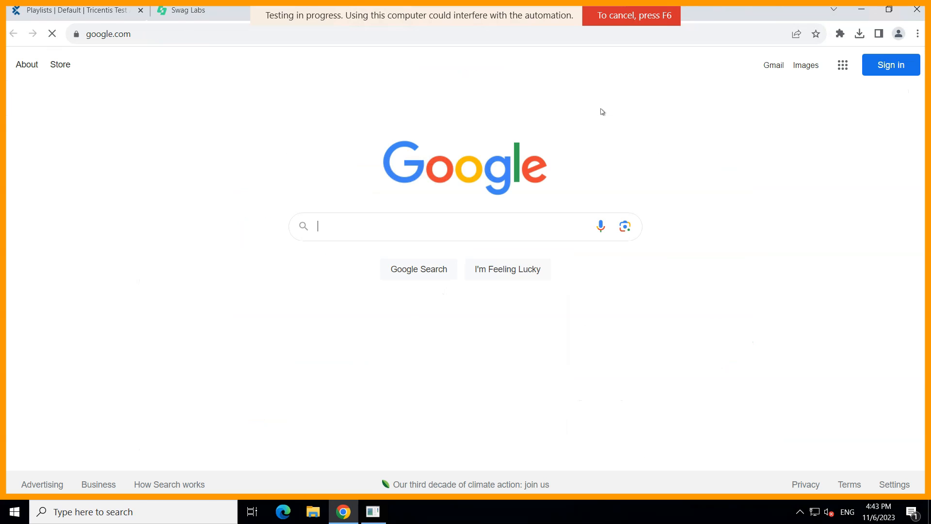
text(Tosca)
click(420, 273)
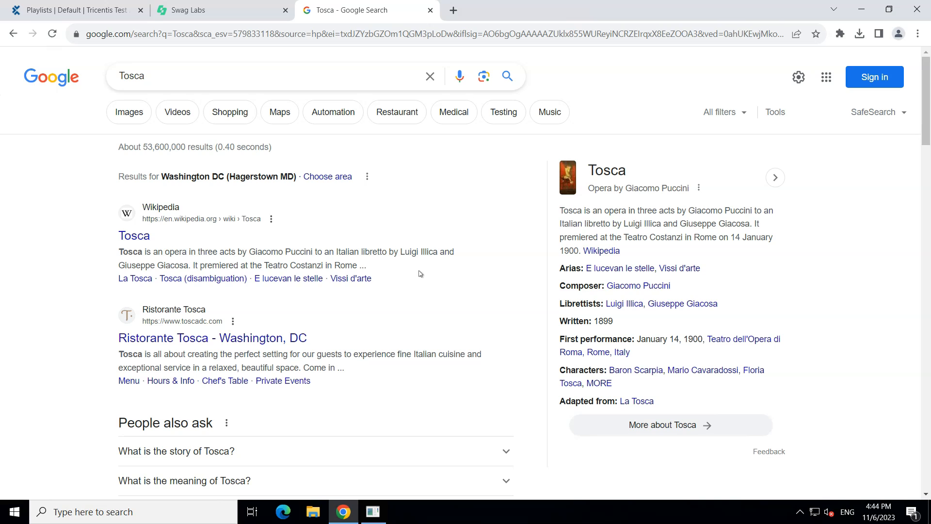
Step: Return to the Tricentis portal and examine the latest Regression run's logs for Login WaitOn and Search Text in Google
click(62, 15)
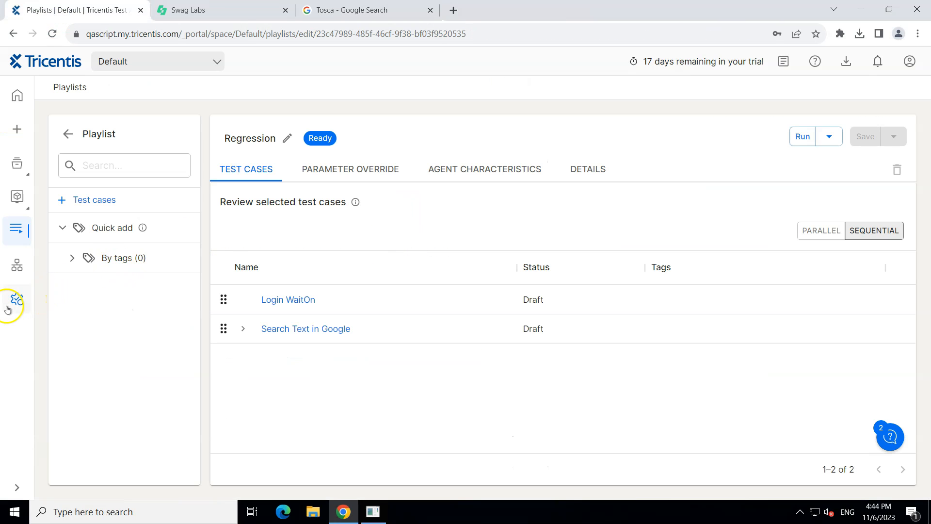
click(15, 300)
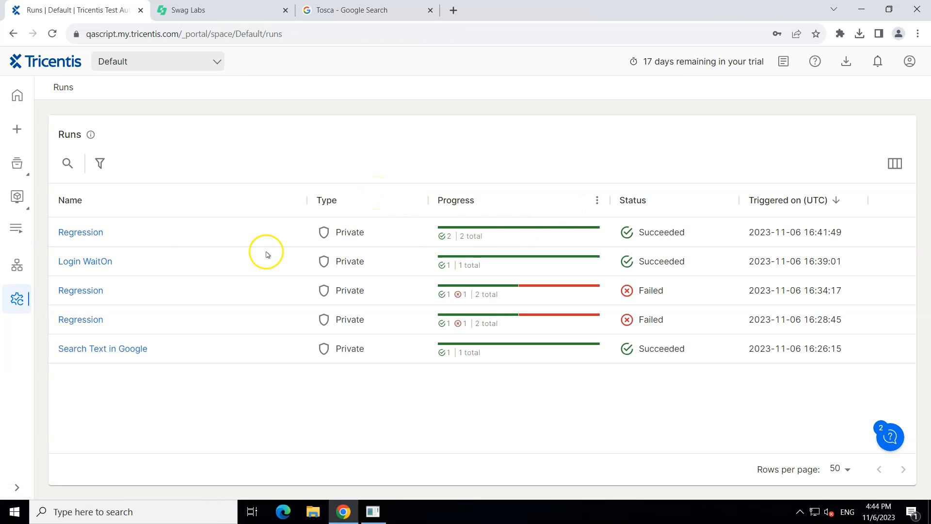
click(79, 231)
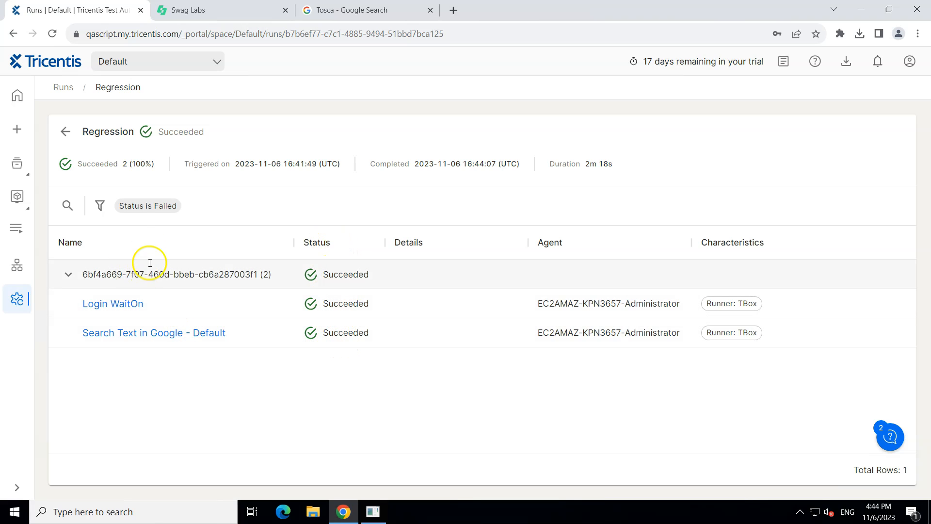
click(119, 303)
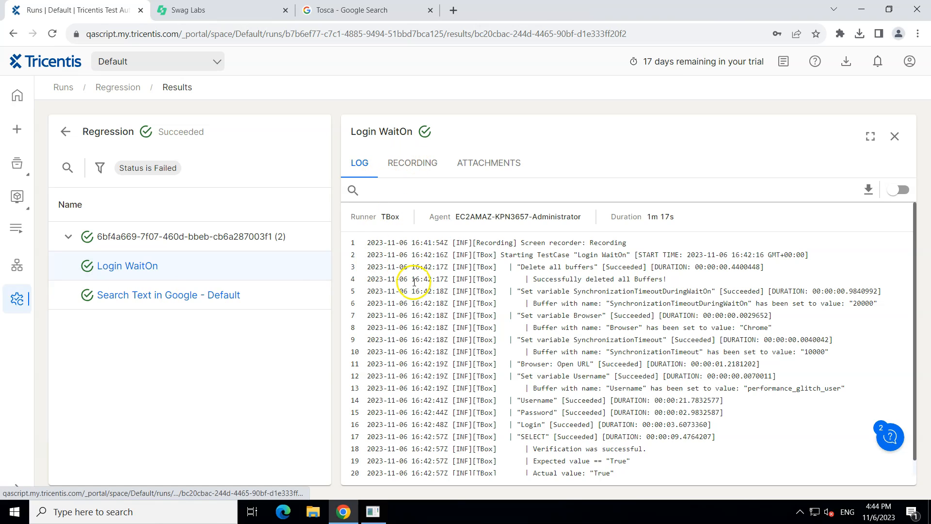
click(175, 295)
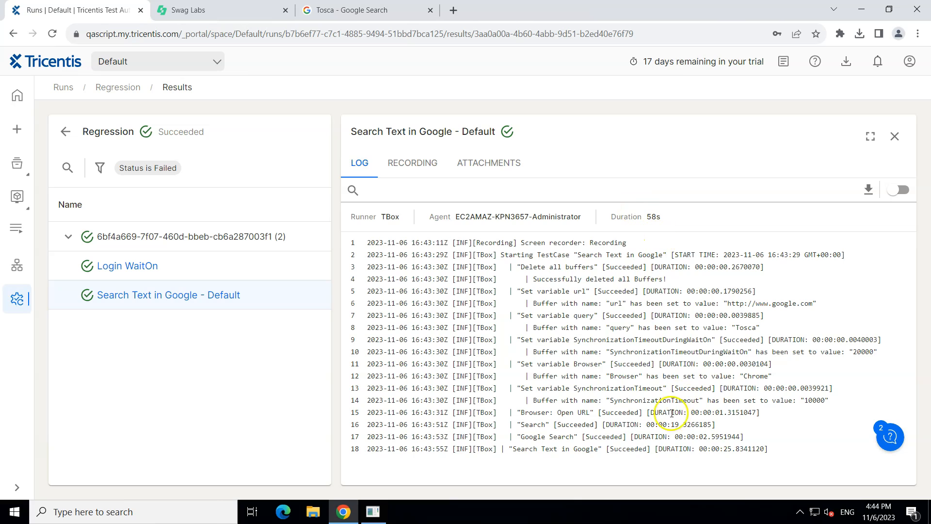